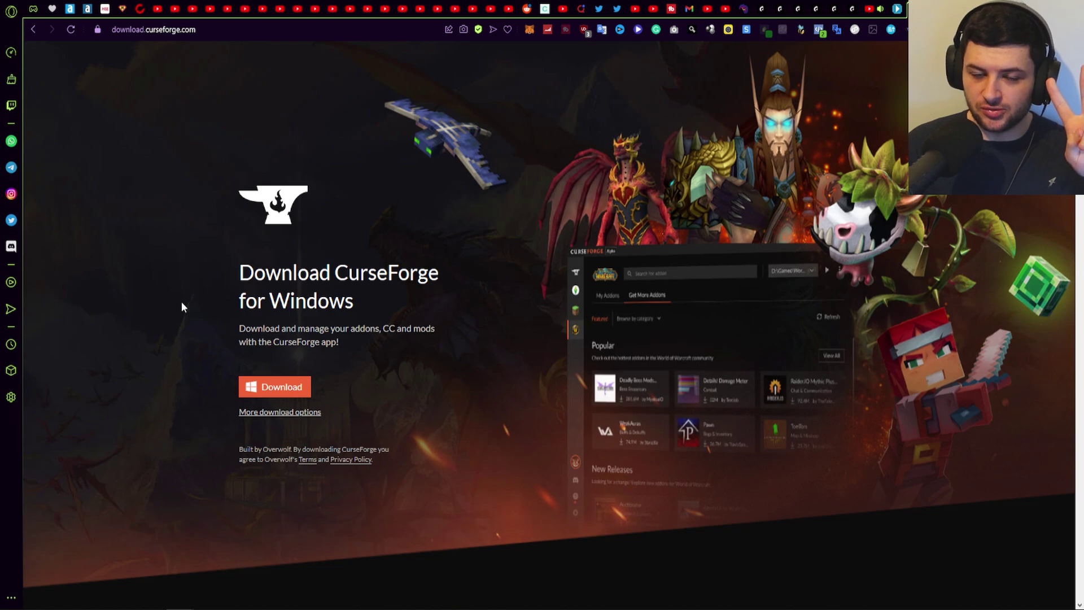
- Highlight the 'Download CurseForge for Windows' heading and the 'addons, CC and mods' phrase
left_click_drag(239, 265, 475, 306)
left_click(467, 313)
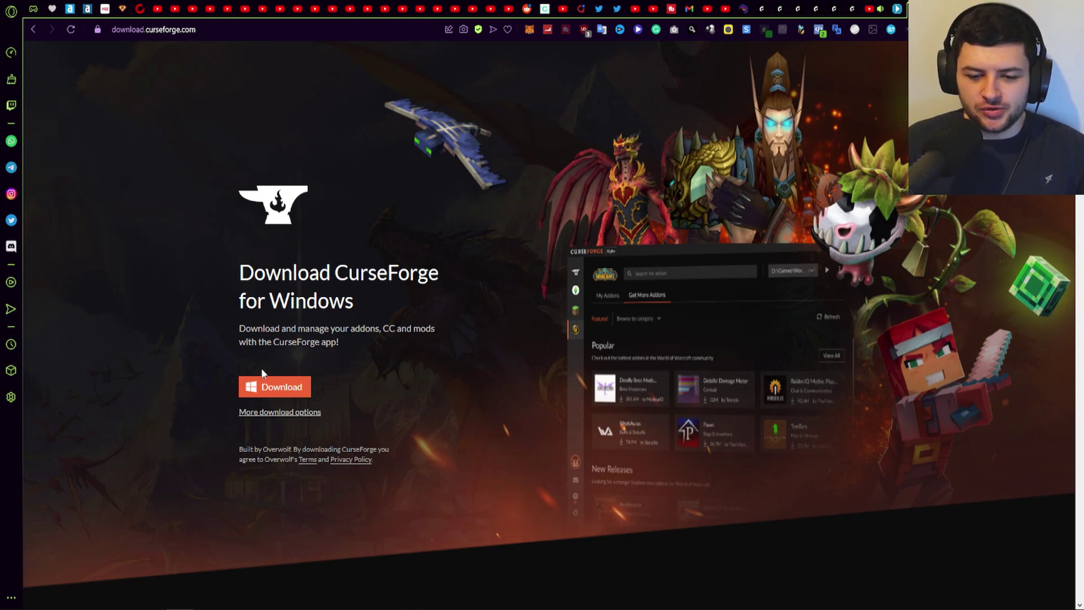
left_click(262, 390)
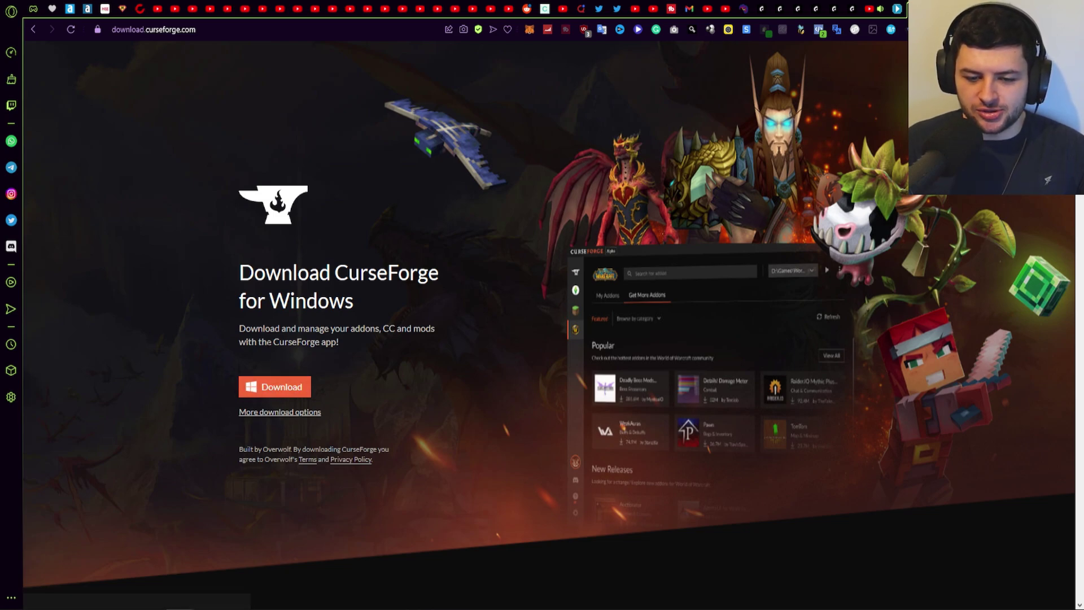
left_click_drag(354, 329, 447, 330)
left_click(454, 344)
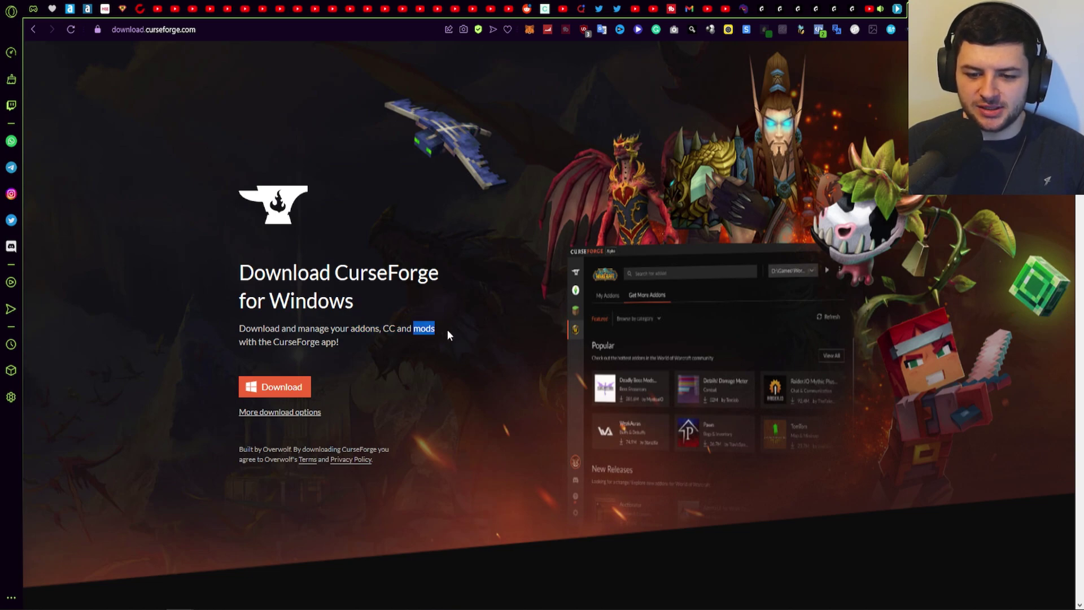
left_click(391, 339)
- Scroll through the CurseForge for Windows download page to review its contents
scroll(215, 366, "down", 3)
scroll(188, 377, "down", 7)
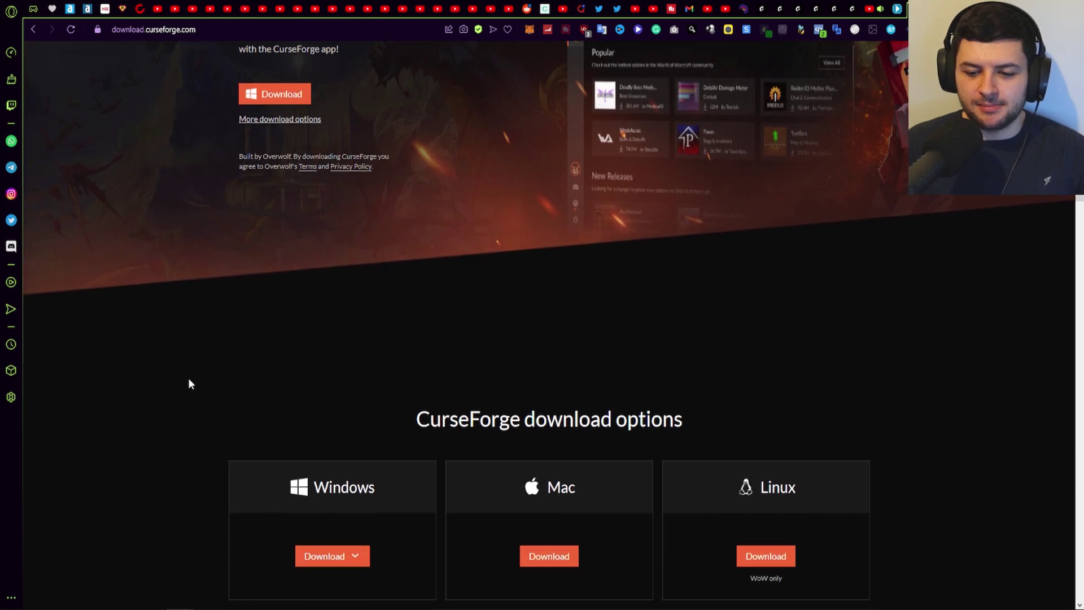
scroll(237, 356, "up", 2)
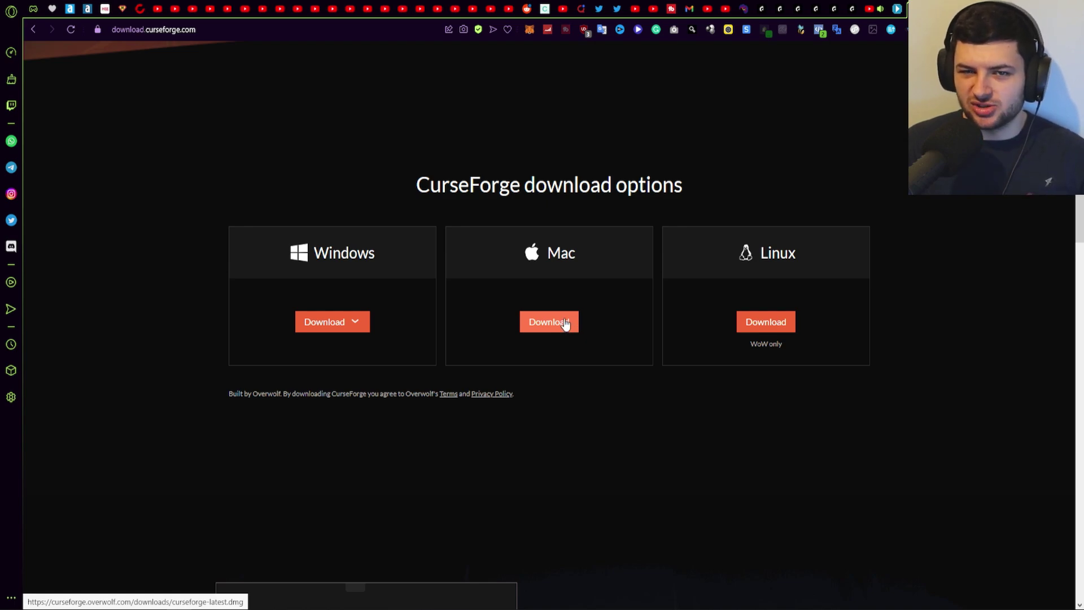
scroll(515, 267, "down", 10)
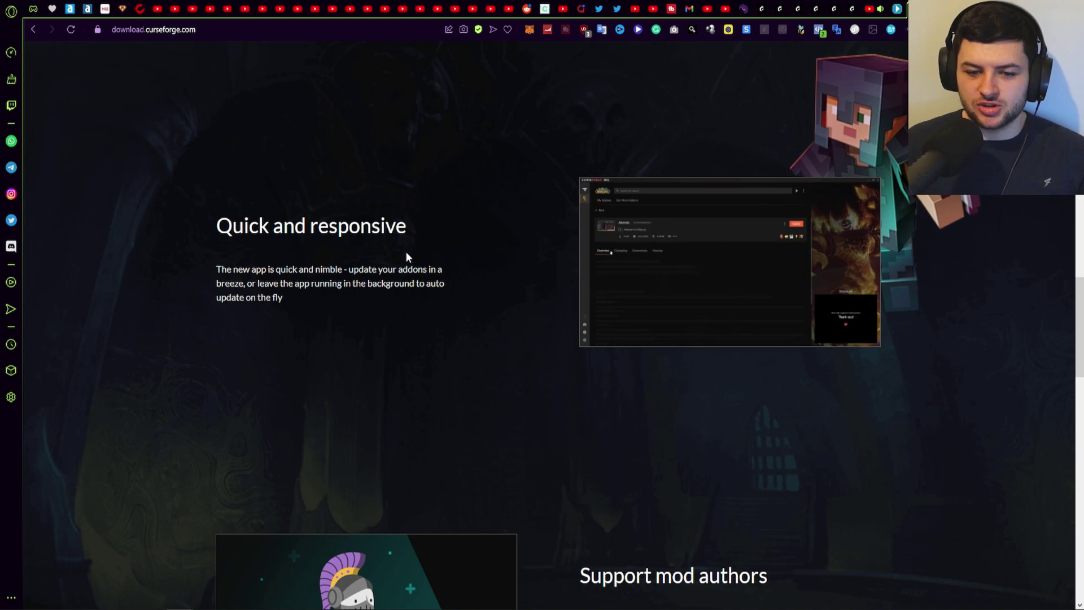
scroll(405, 254, "down", 1)
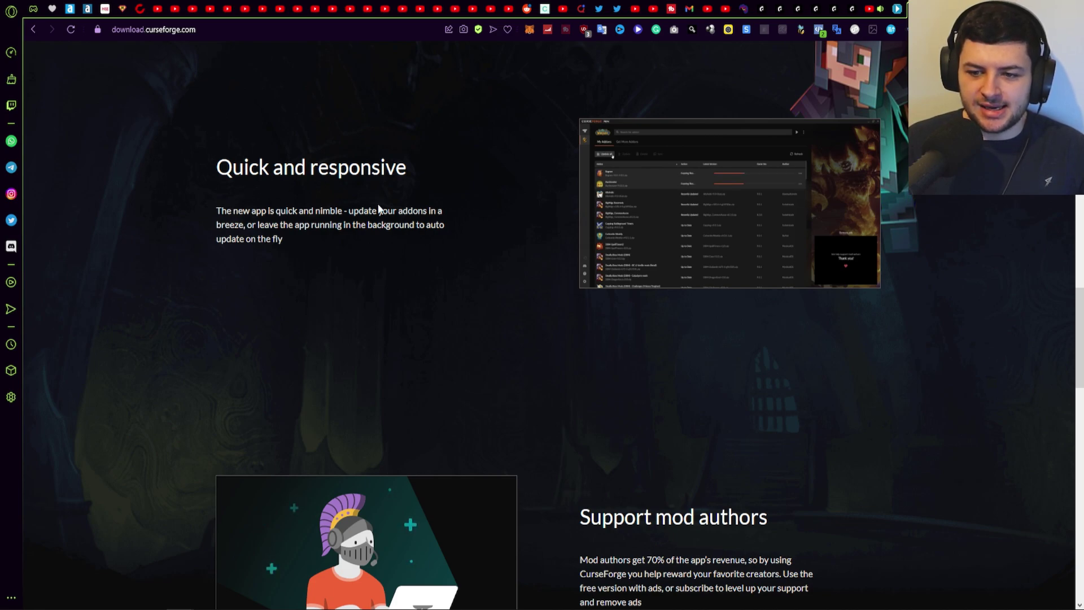
scroll(395, 206, "down", 6)
scroll(418, 192, "down", 6)
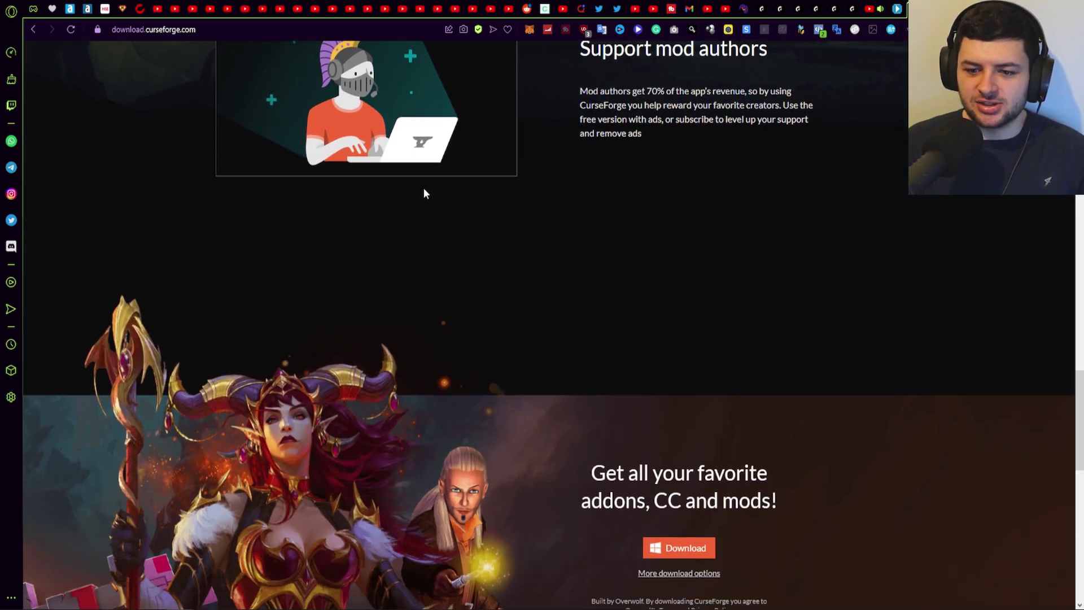
scroll(422, 194, "down", 1)
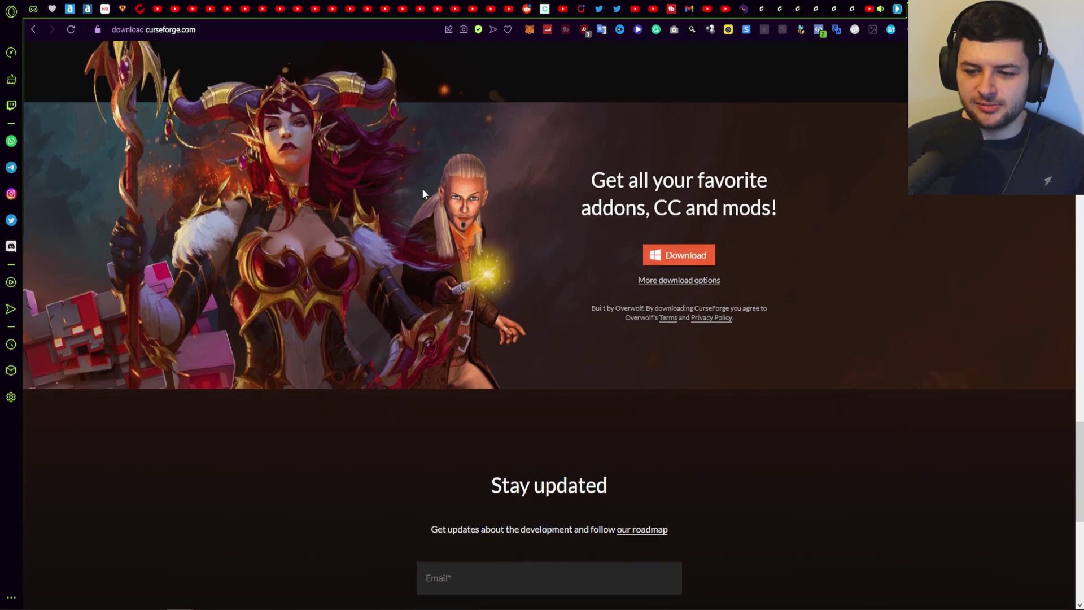
scroll(480, 195, "down", 5)
scroll(471, 197, "down", 2)
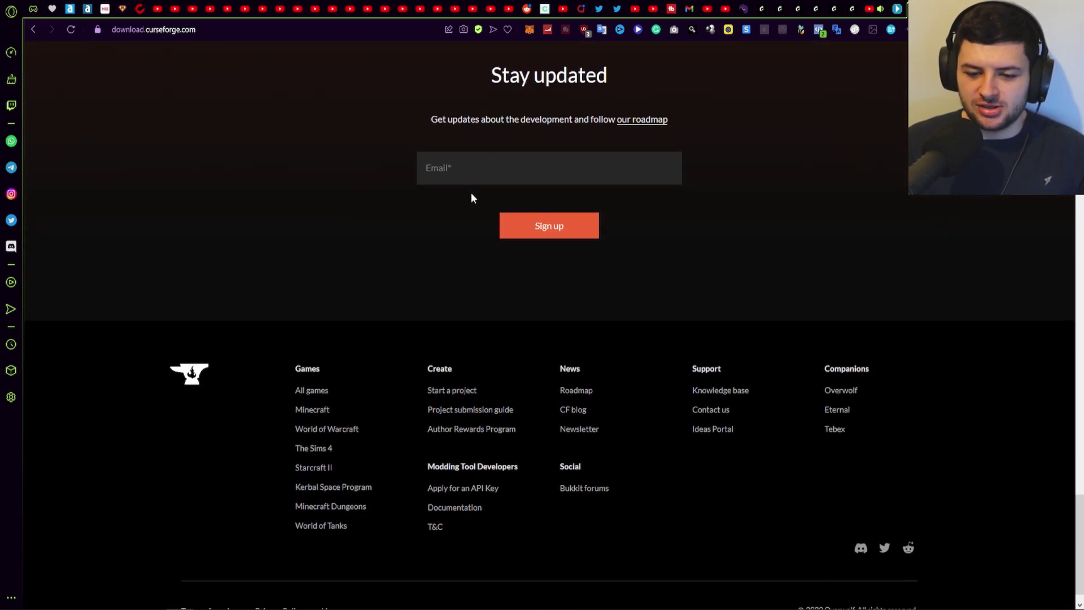
scroll(471, 197, "up", 20)
scroll(459, 238, "up", 10)
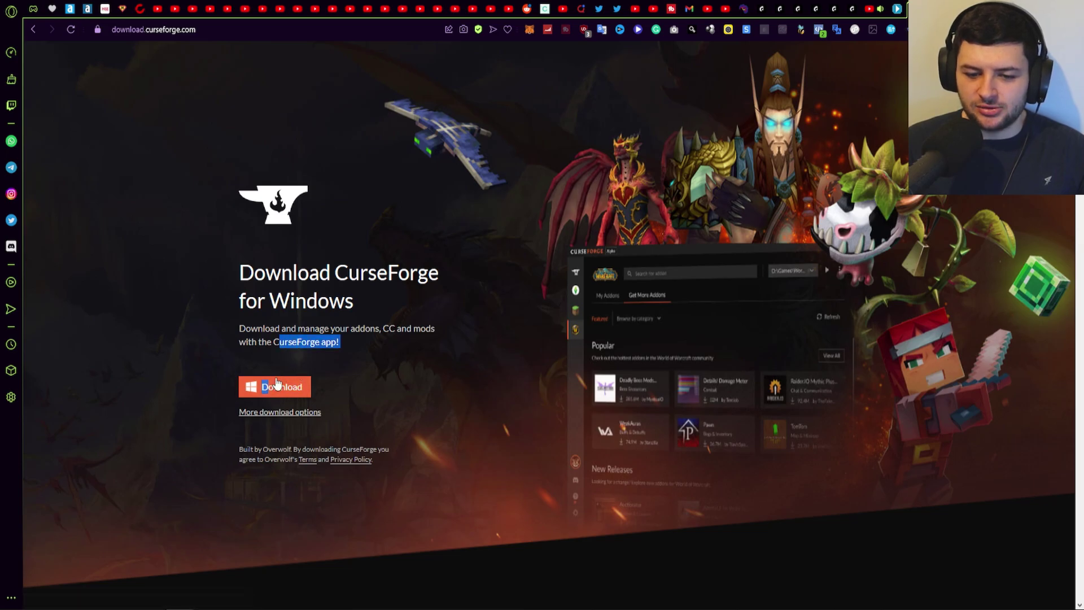
- Download and save the CurseForge Windows installer, then run it past the security warning
left_click(277, 389)
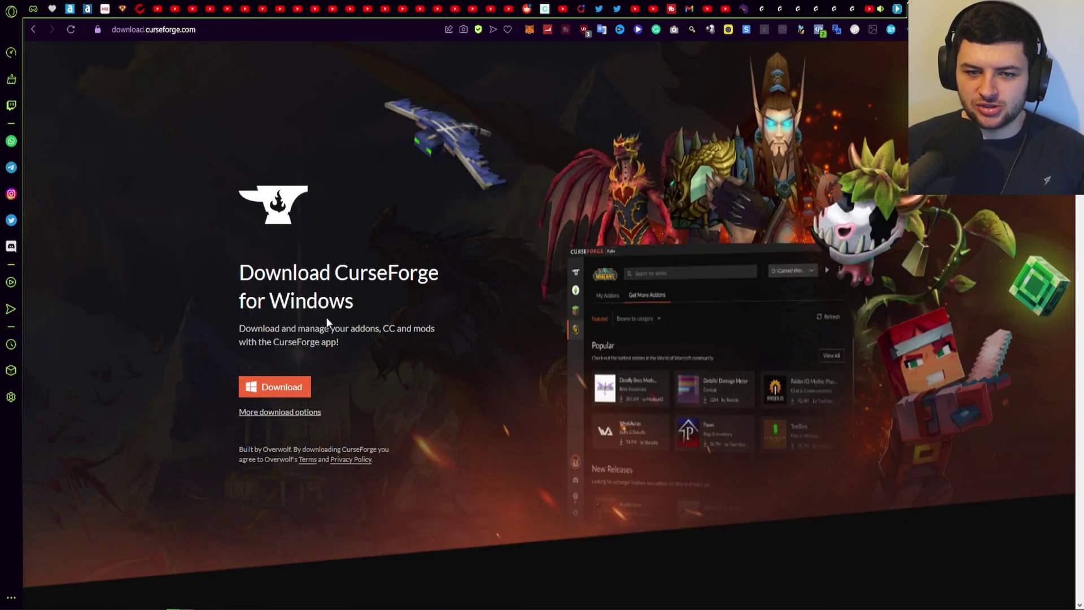
key("Return")
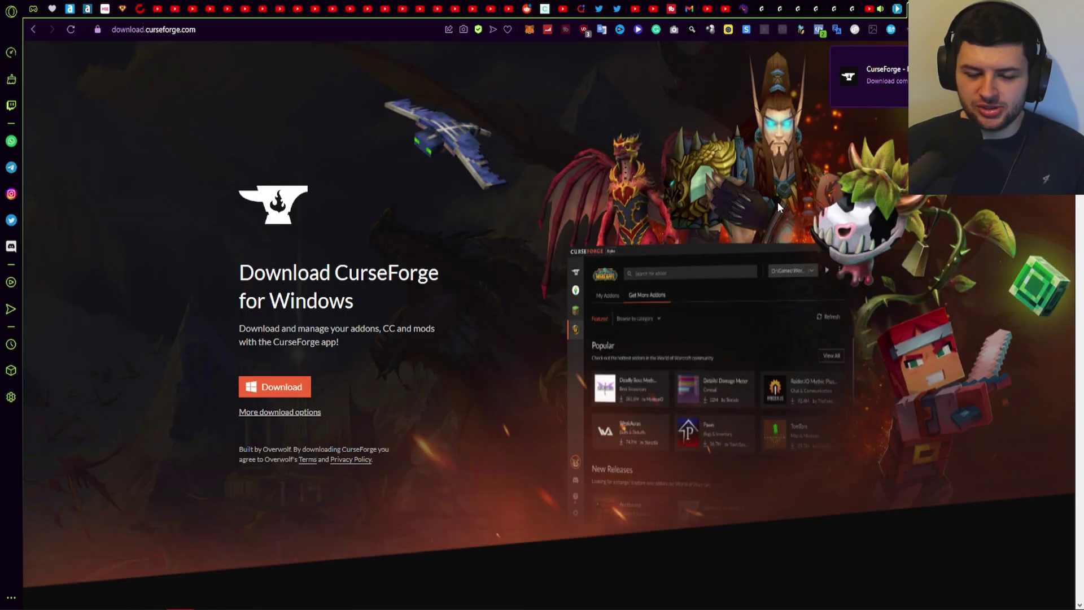
left_click(878, 90)
left_click(574, 324)
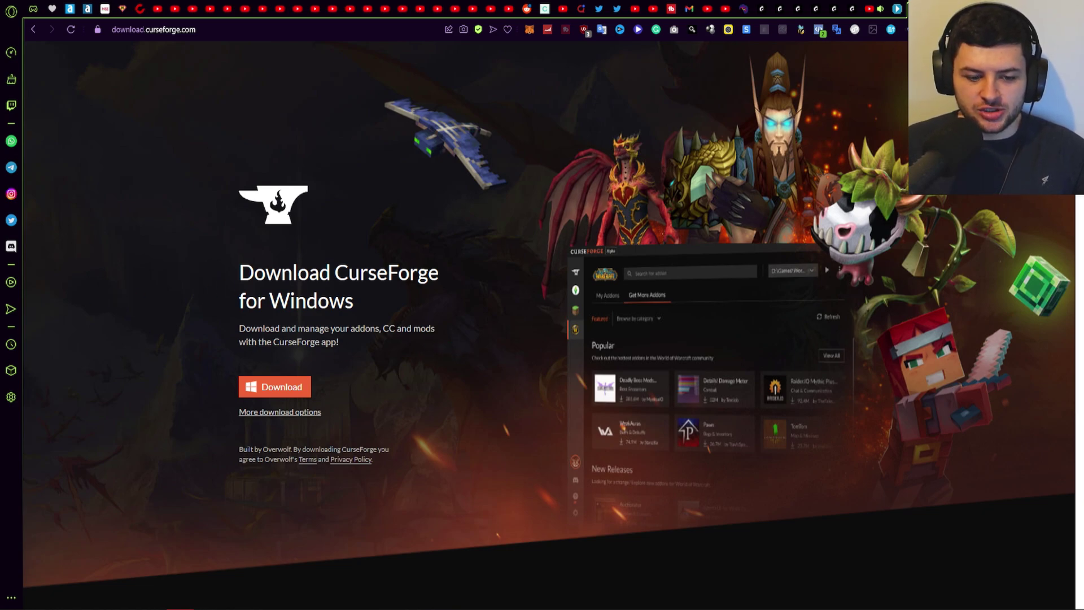
- Launch CurseForge from a Windows search for 'curse' and dismiss the What's new changelog
key("super")
type("curse")
left_click_drag(91, 597, 47, 597)
left_click(95, 598)
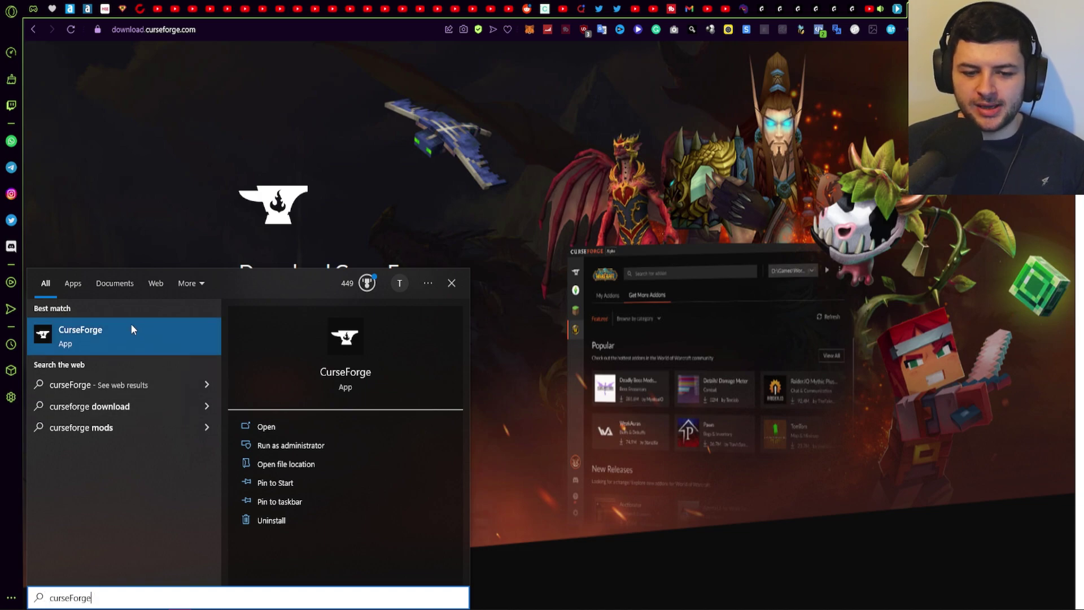
left_click(131, 330)
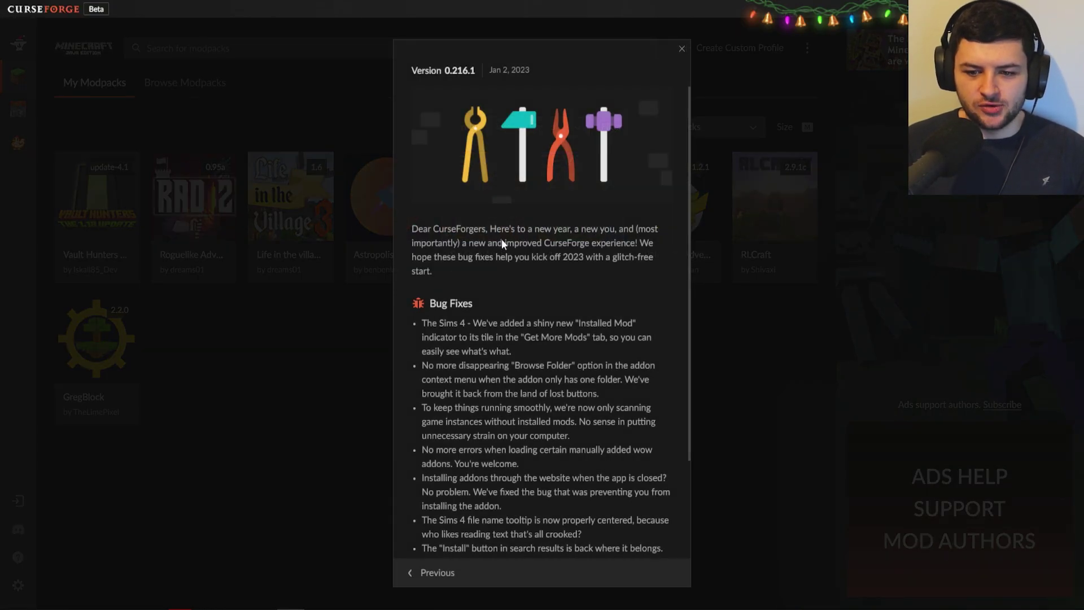
key("Escape")
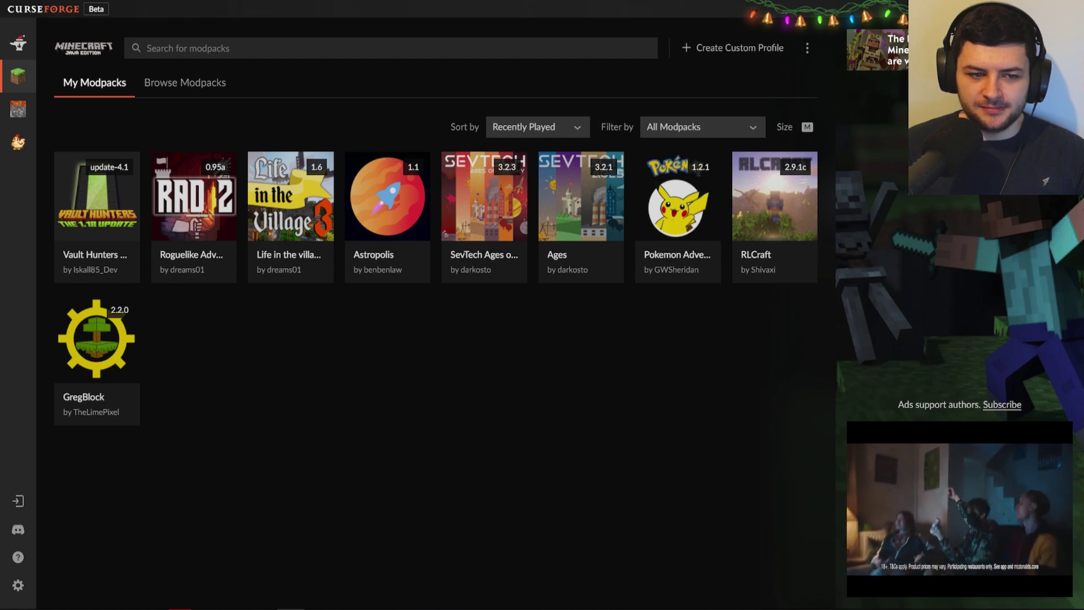
mouse_move(160, 195)
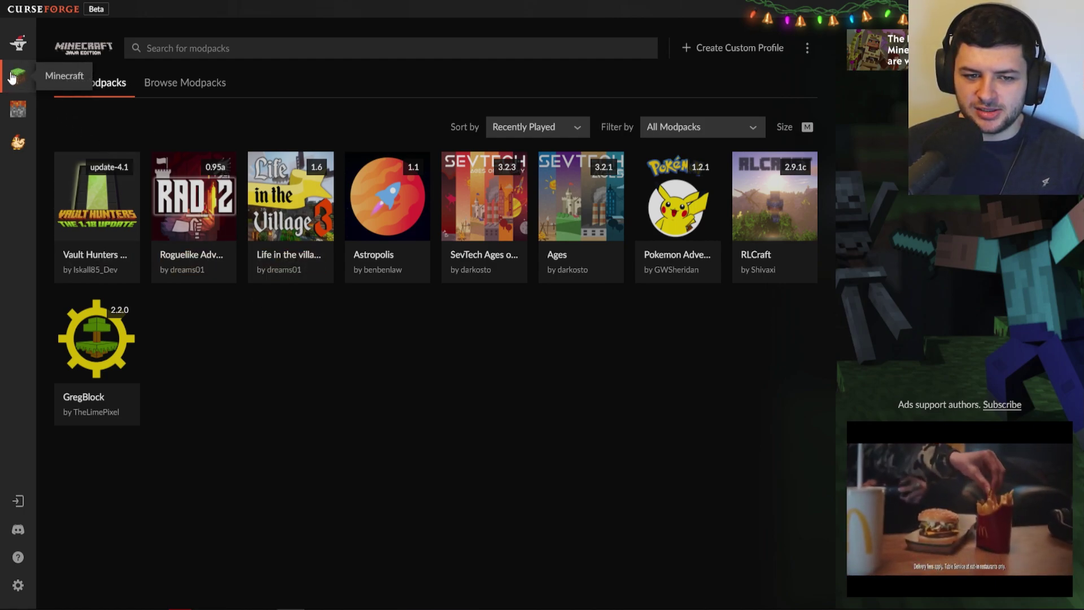
left_click(17, 112)
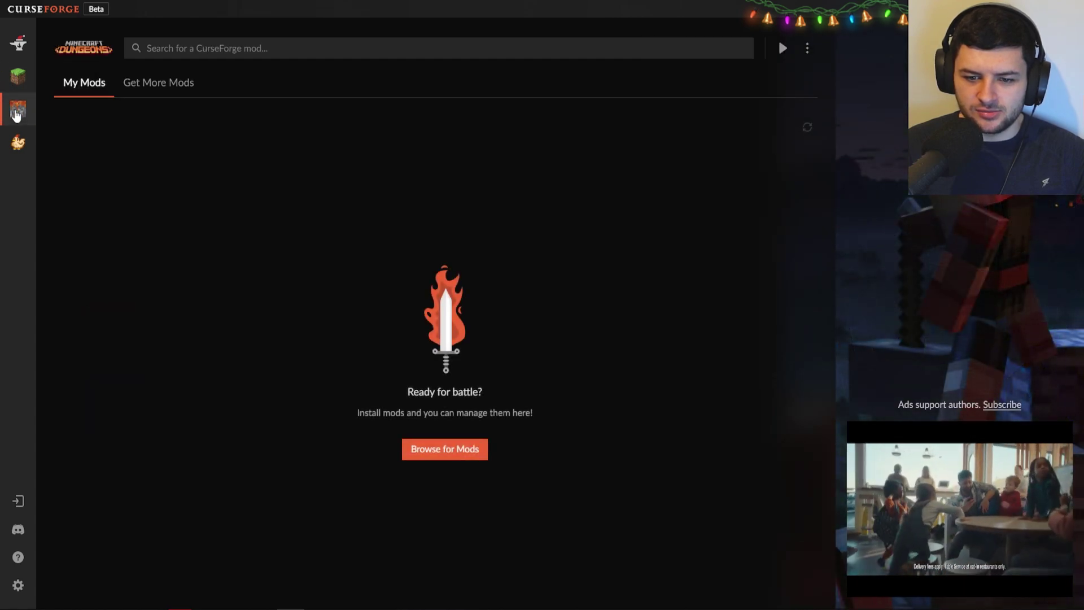
left_click(17, 143)
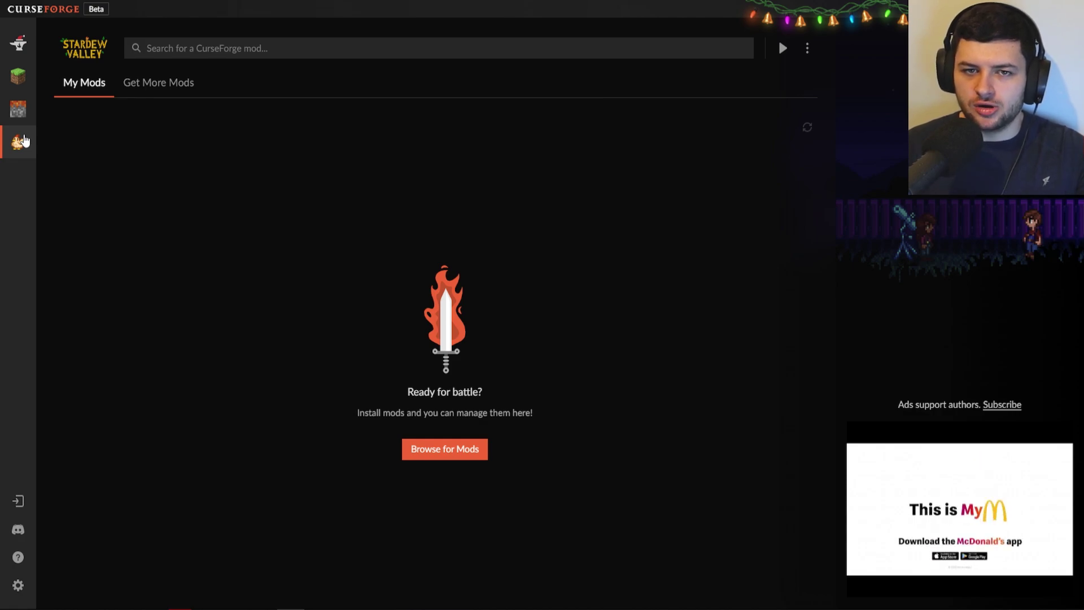
left_click(23, 46)
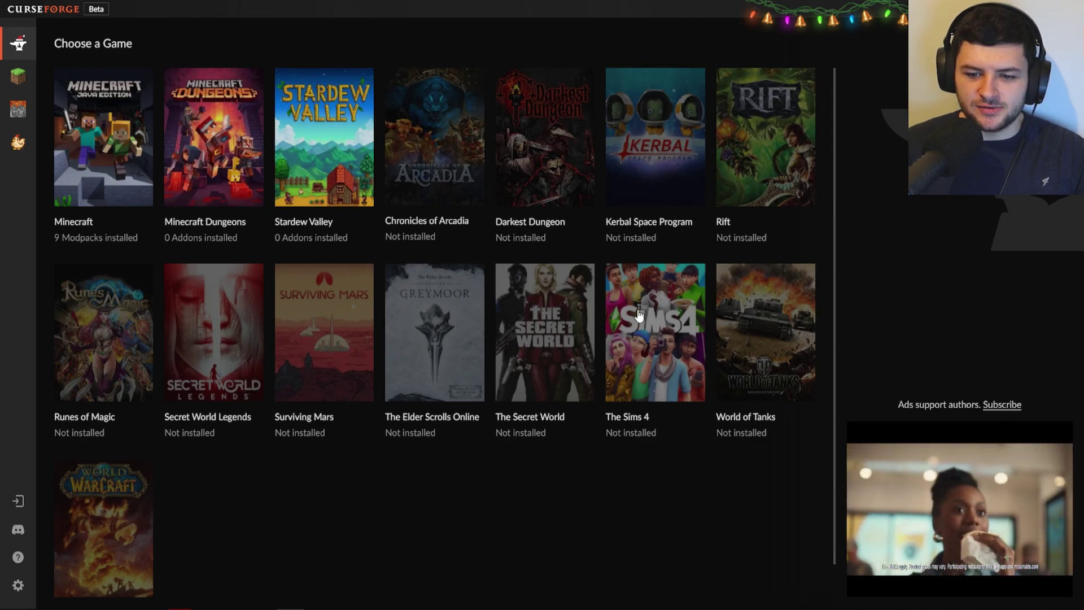
scroll(113, 301, "down", 1)
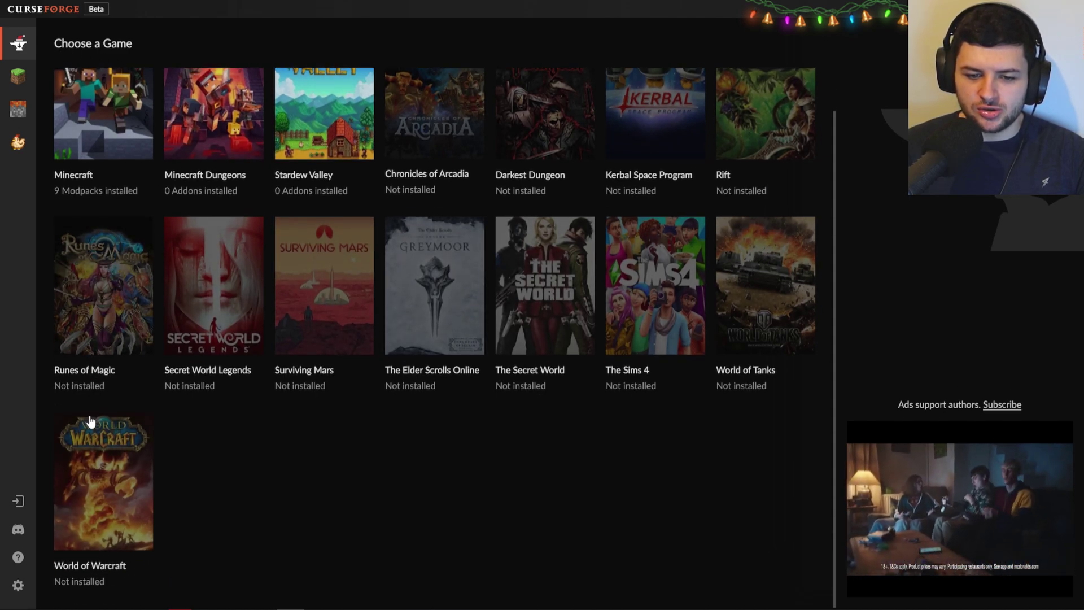
scroll(91, 430, "up", 1)
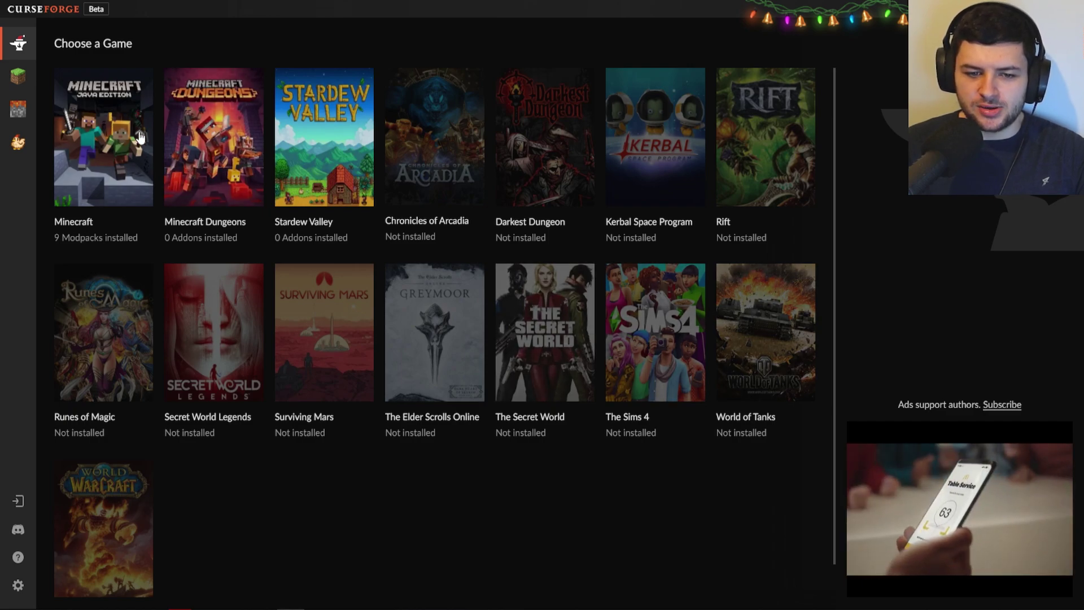
left_click(94, 143)
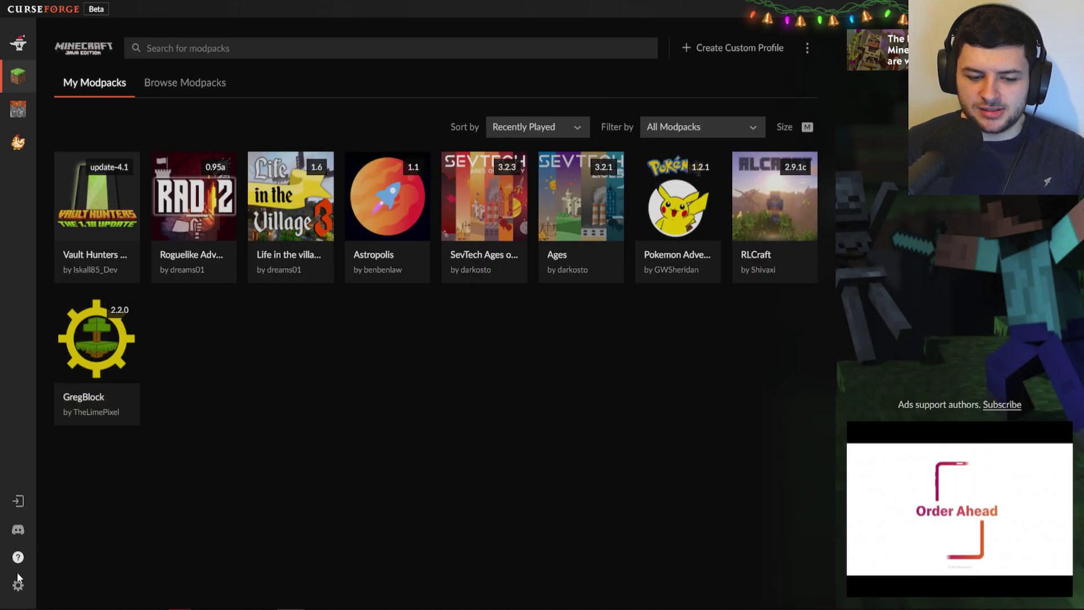
- Open CurseForge's Minecraft settings, keeping Release (Recommended) as the preferred release
left_click(18, 587)
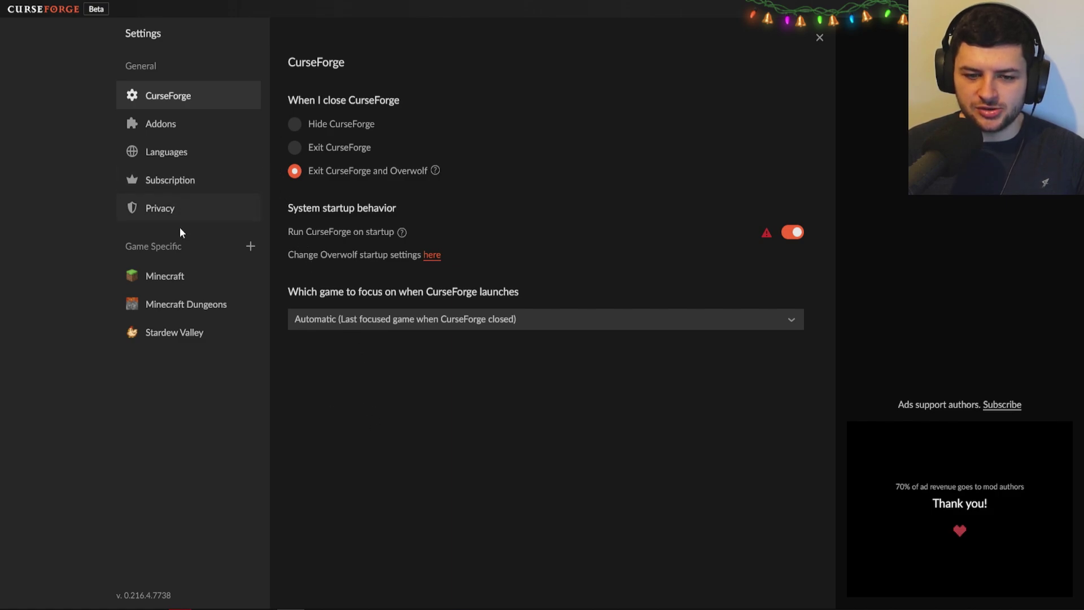
left_click(153, 281)
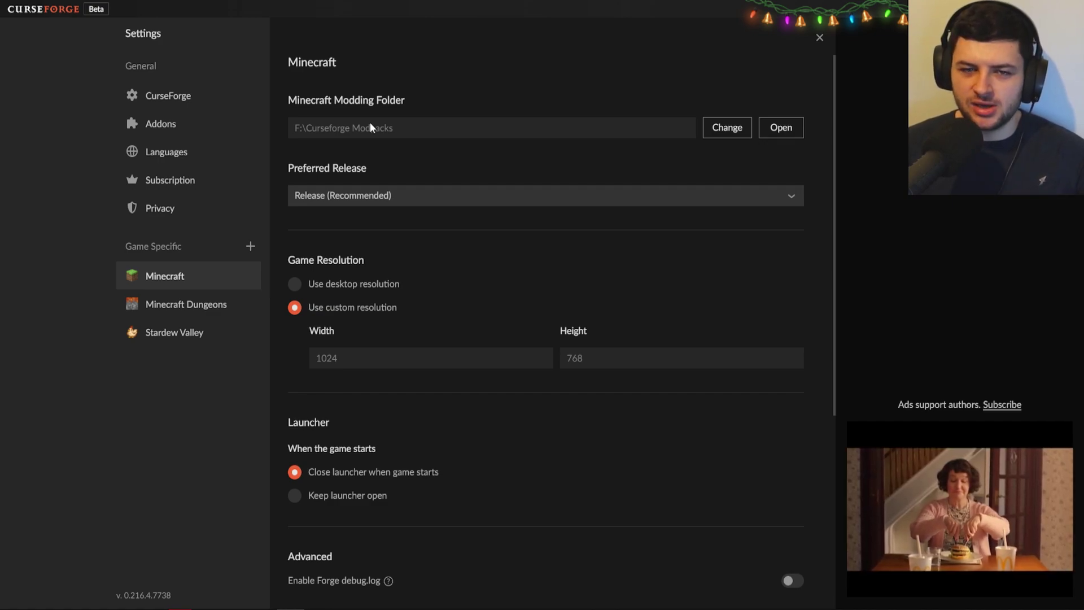
left_click(314, 195)
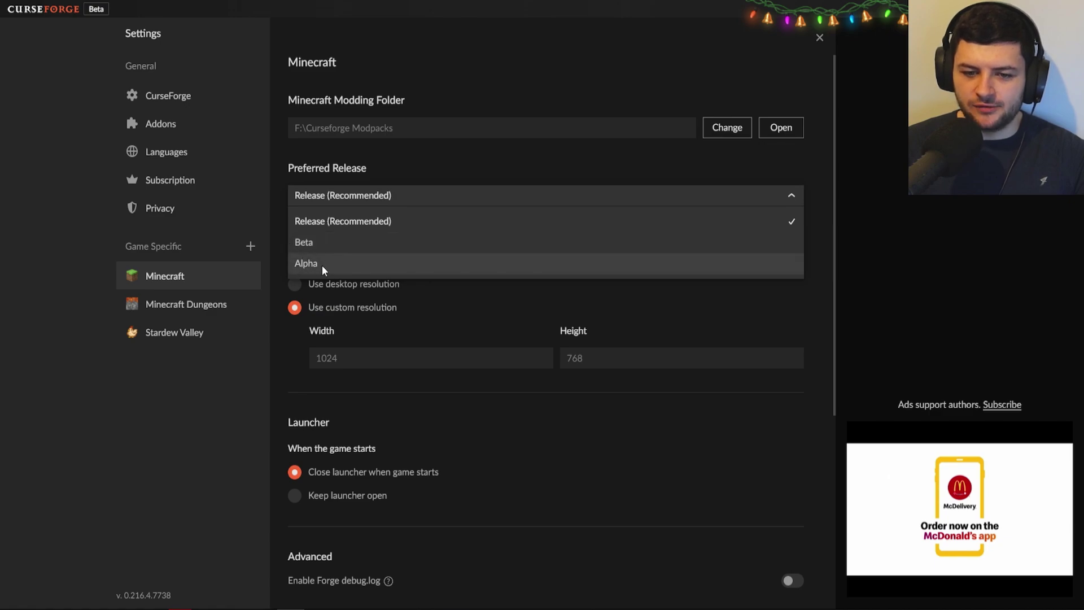
left_click(334, 198)
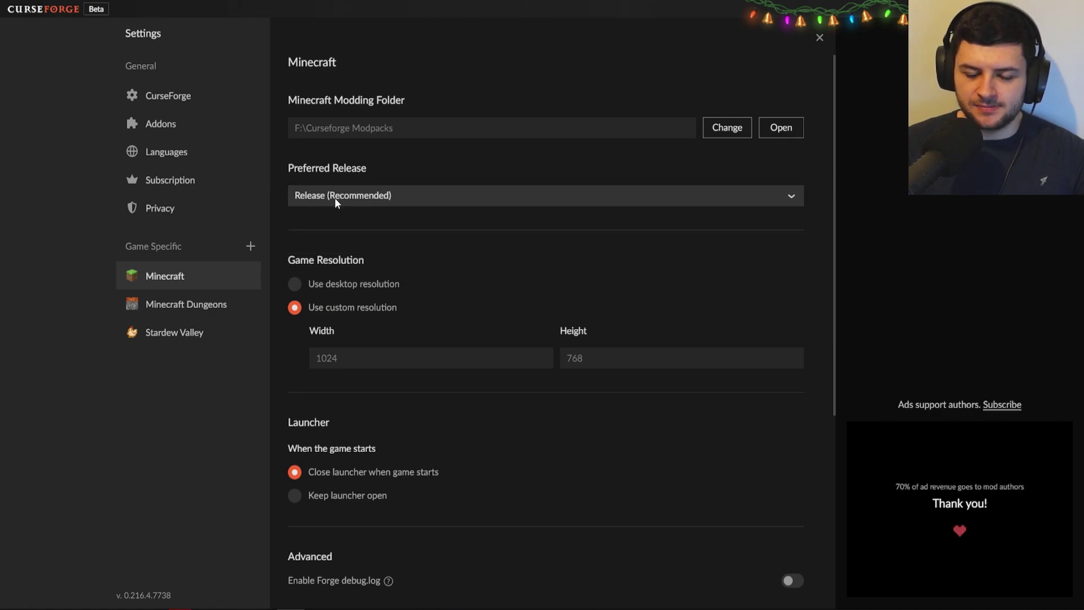
- Set Minecraft to a custom game resolution of width 1920 and height 1080
scroll(334, 198, "down", 1)
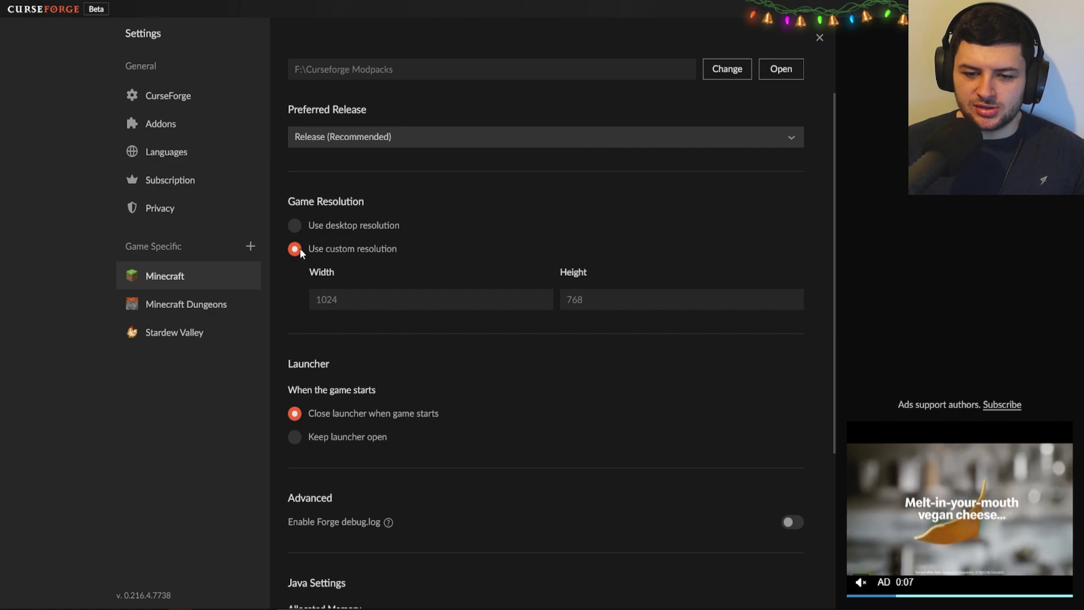
left_click(295, 249)
key("Tab")
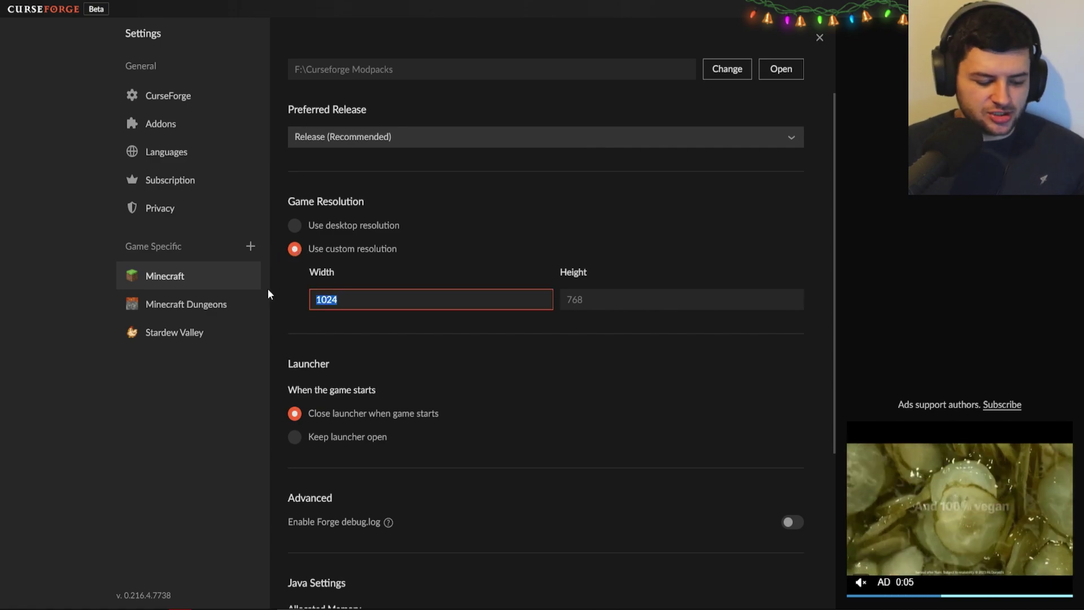
type("1920")
key("Tab")
type("10")
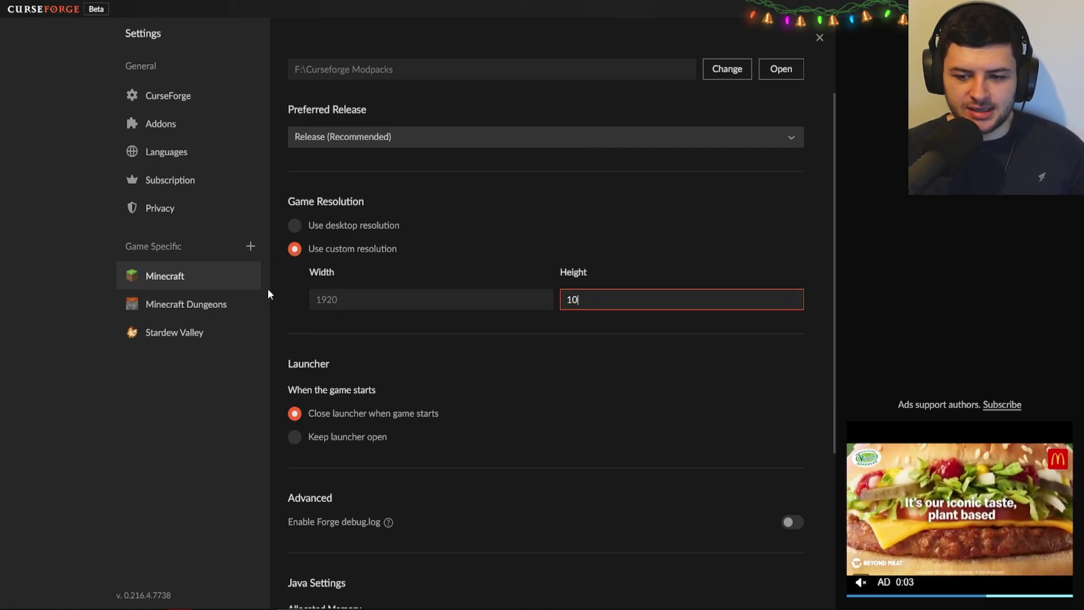
type("80")
left_click(345, 250)
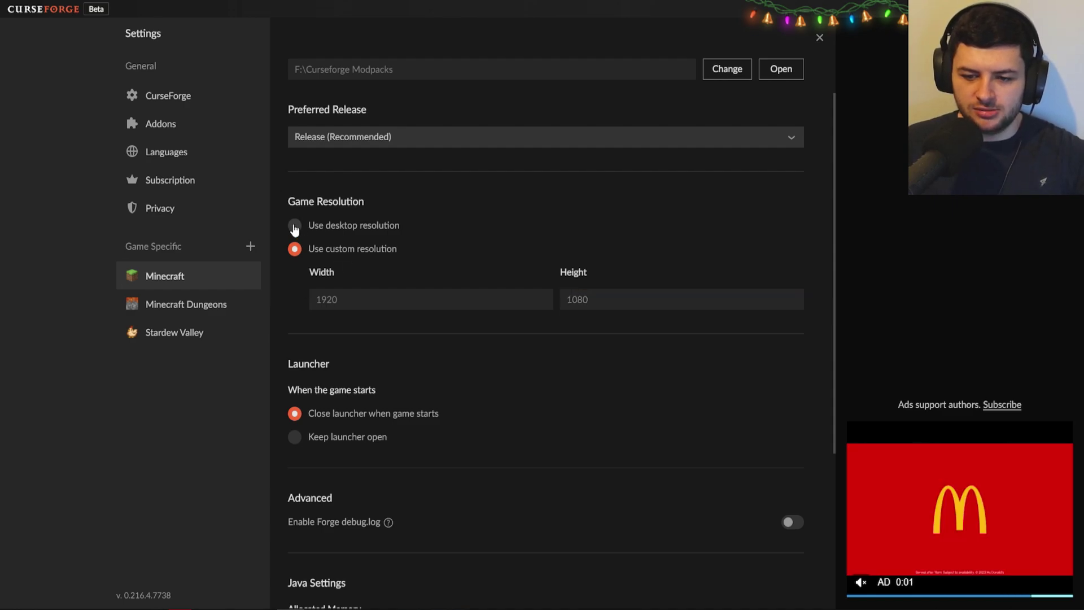
left_click(346, 300)
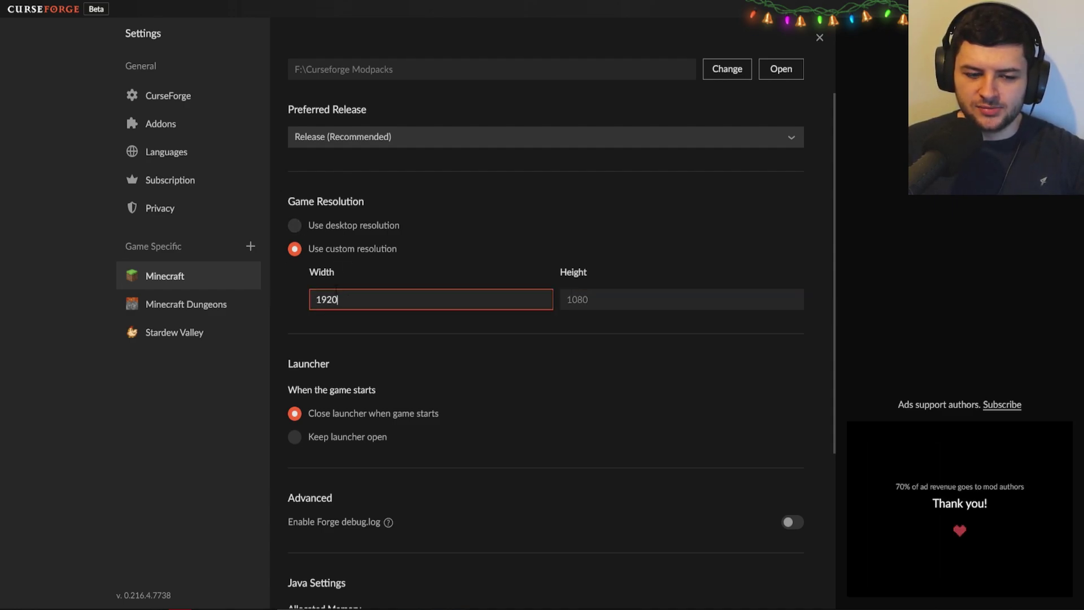
left_click(296, 225)
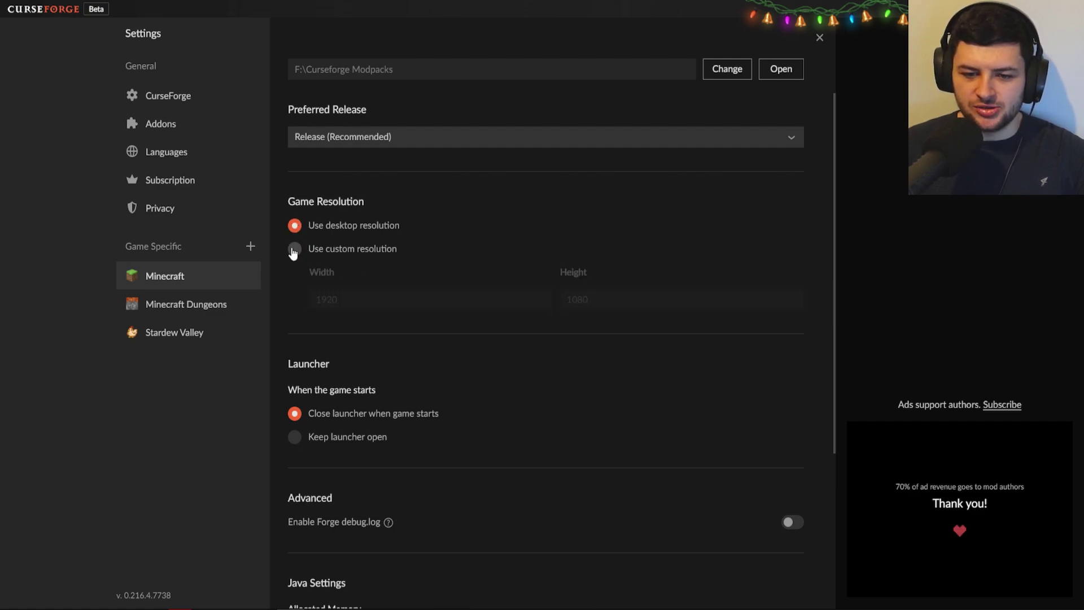
left_click(294, 249)
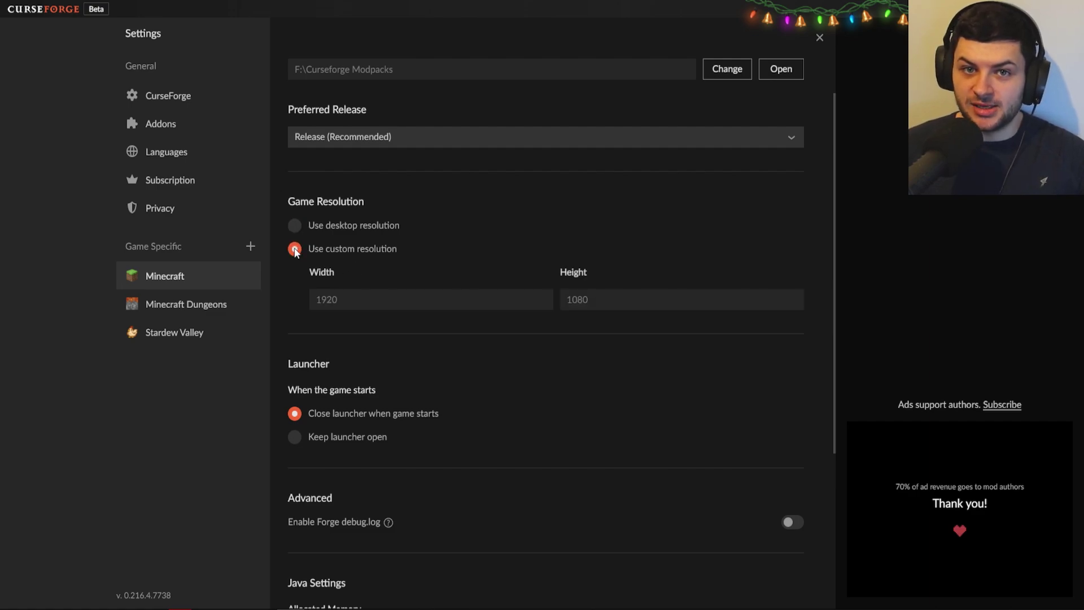